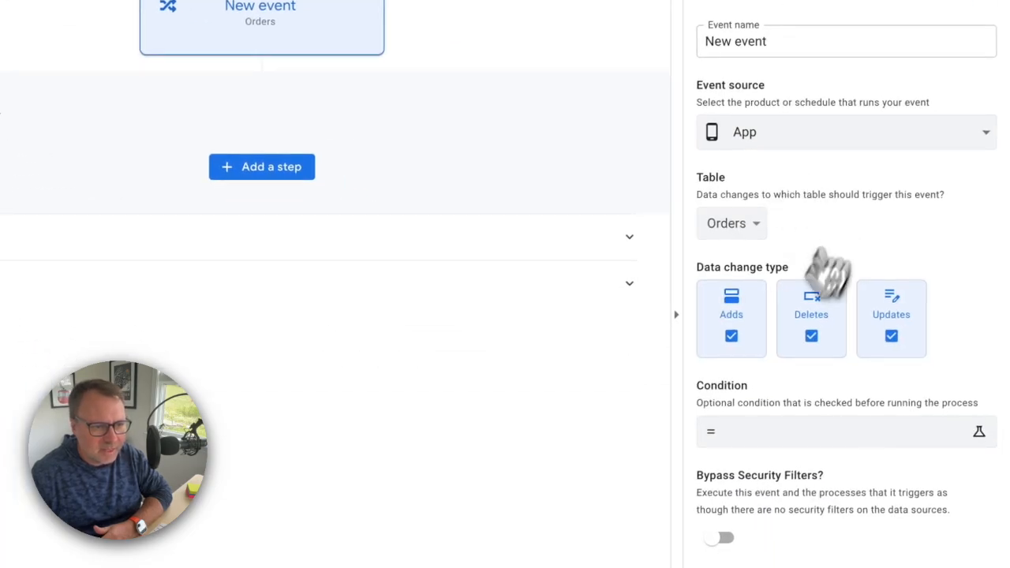
Step: Limit the Orders event to Updates only and generate a condition expression checking that the Approval Date was blank and is no longer blank
{"action": "left_click", "coordinate": [731, 335]}
{"action": "left_click", "coordinate": [810, 334]}
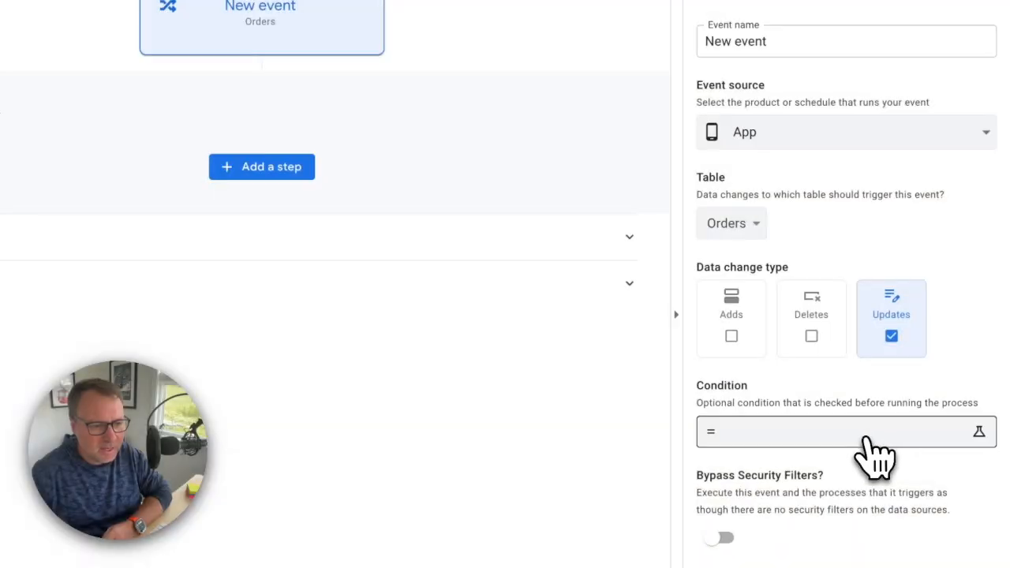
{"action": "left_click", "coordinate": [871, 450]}
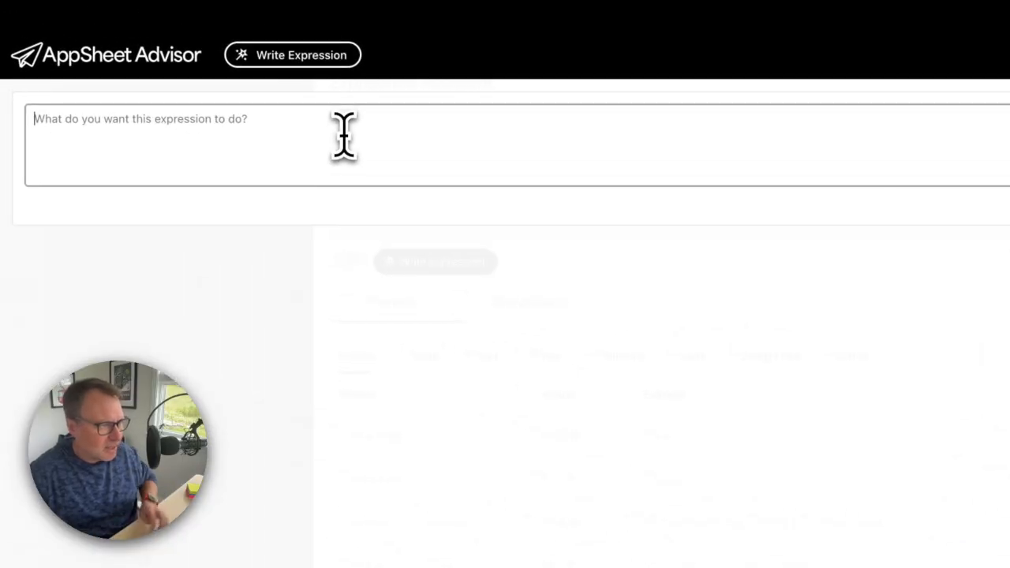
{"action": "type", "text": "Check if the Appro"}
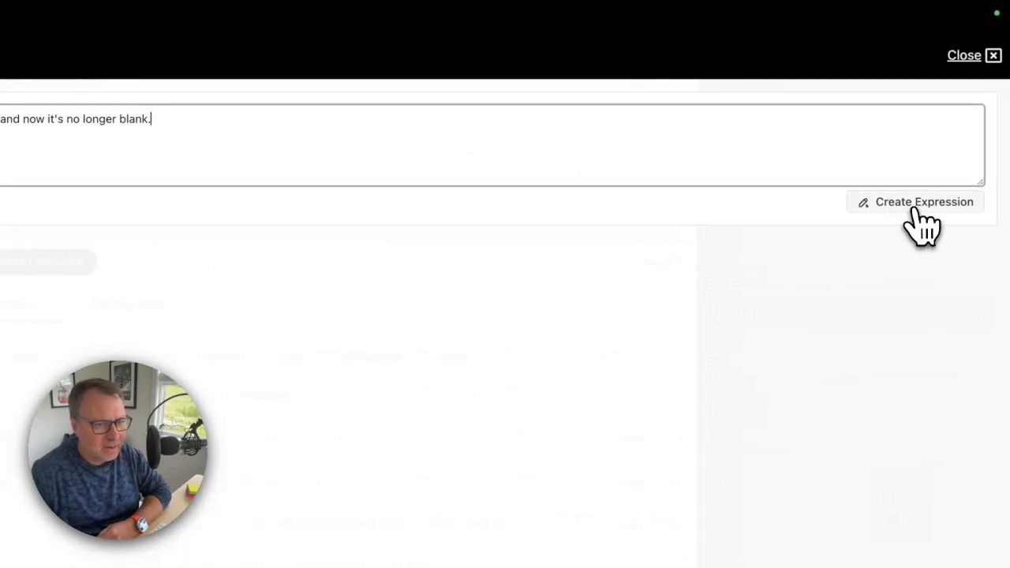
{"action": "left_click", "coordinate": [915, 201]}
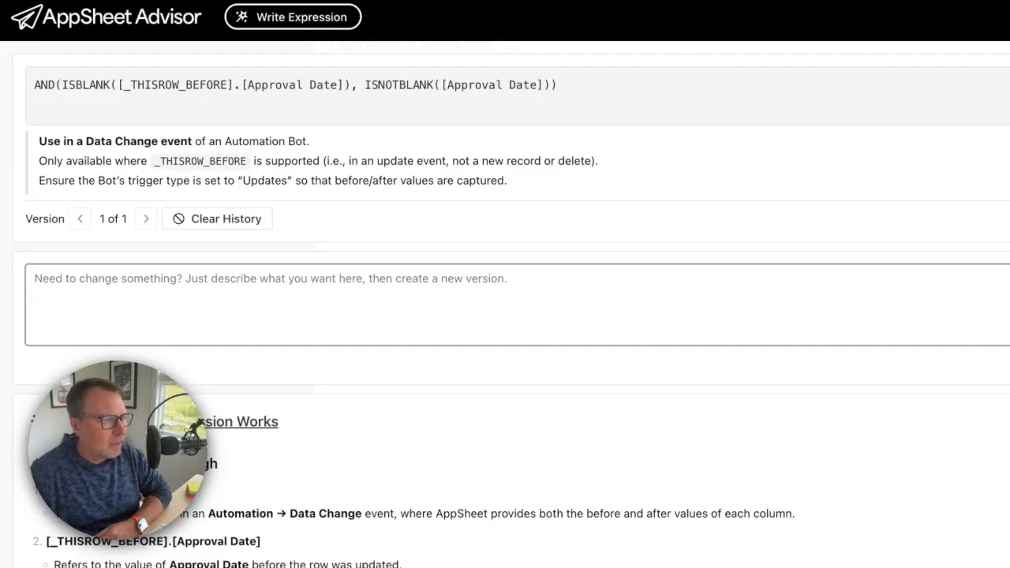
Step: Apply AND(ISBLANK([_THISROW_BEFORE].[Approval Date]), ISNOTBLANK([Approval Date])) as the event's condition and save it
{"action": "left_click", "coordinate": [62, 108]}
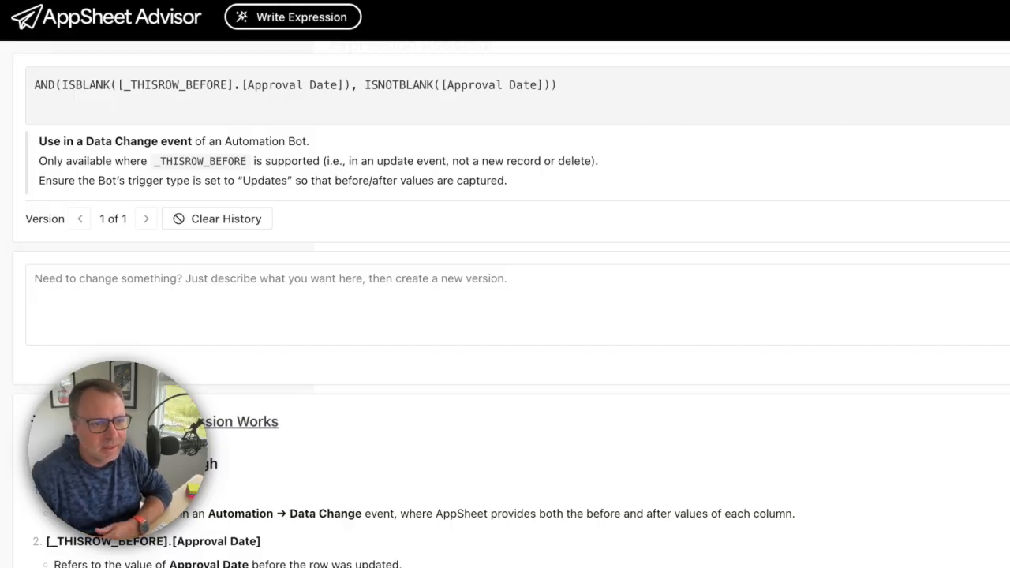
{"action": "scroll", "coordinate": [339, 343], "scroll_direction": "down", "scroll_amount": 5}
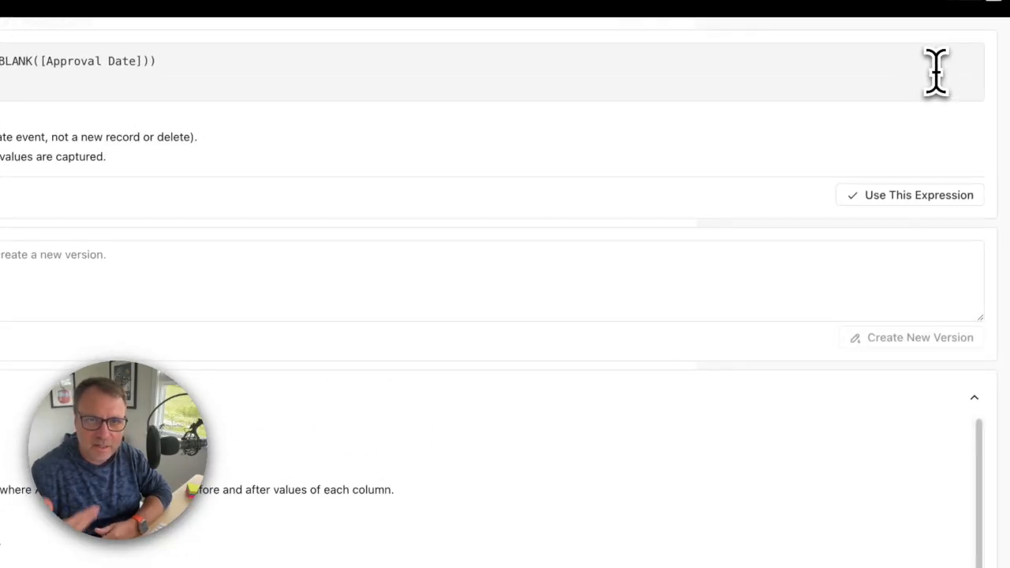
{"action": "left_click", "coordinate": [899, 195]}
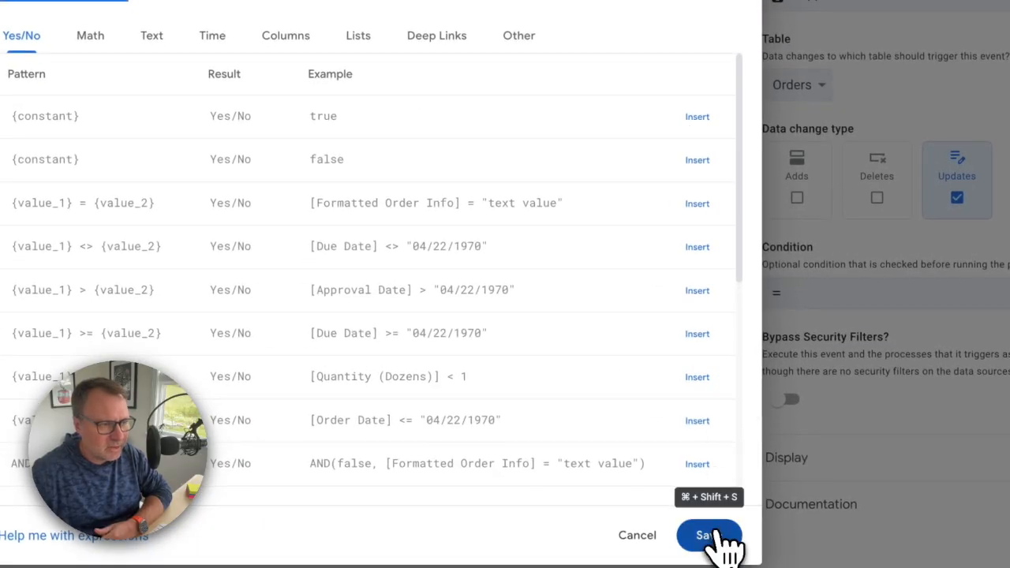
{"action": "left_click", "coordinate": [713, 536]}
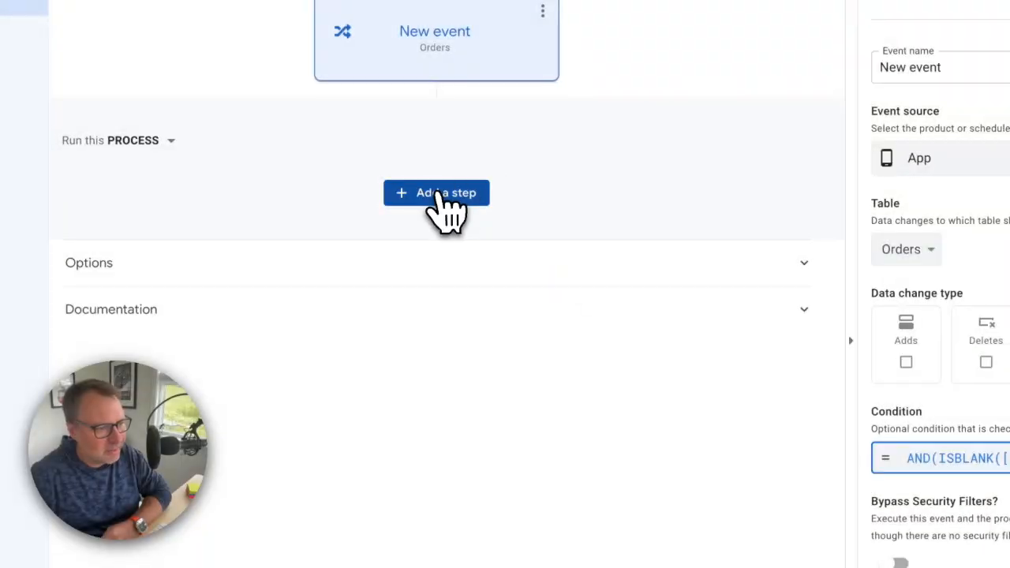
Step: Add a custom step to the bot's process and make it run a data action
{"action": "left_click", "coordinate": [439, 196]}
{"action": "left_click", "coordinate": [426, 487]}
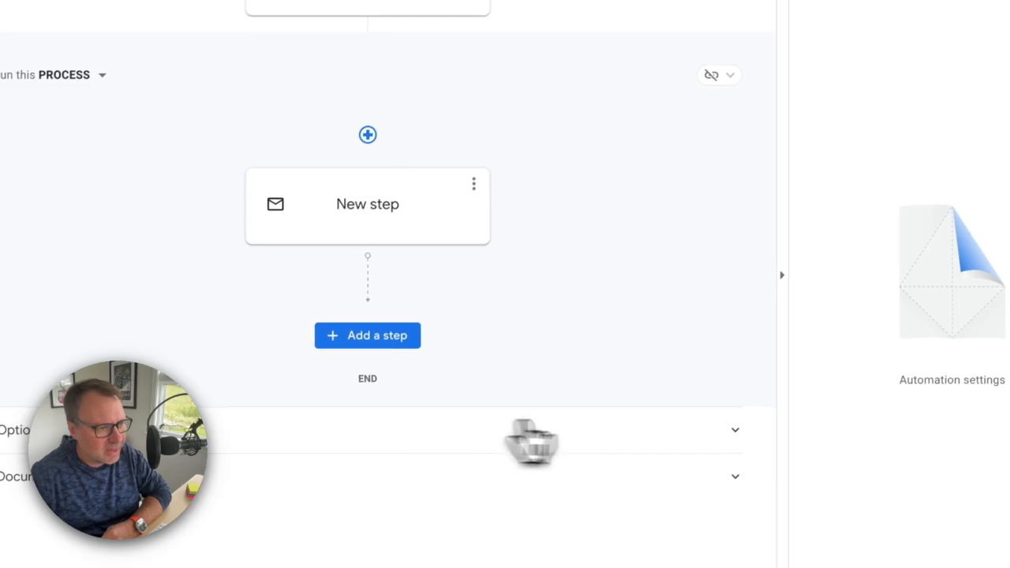
{"action": "left_click", "coordinate": [394, 206]}
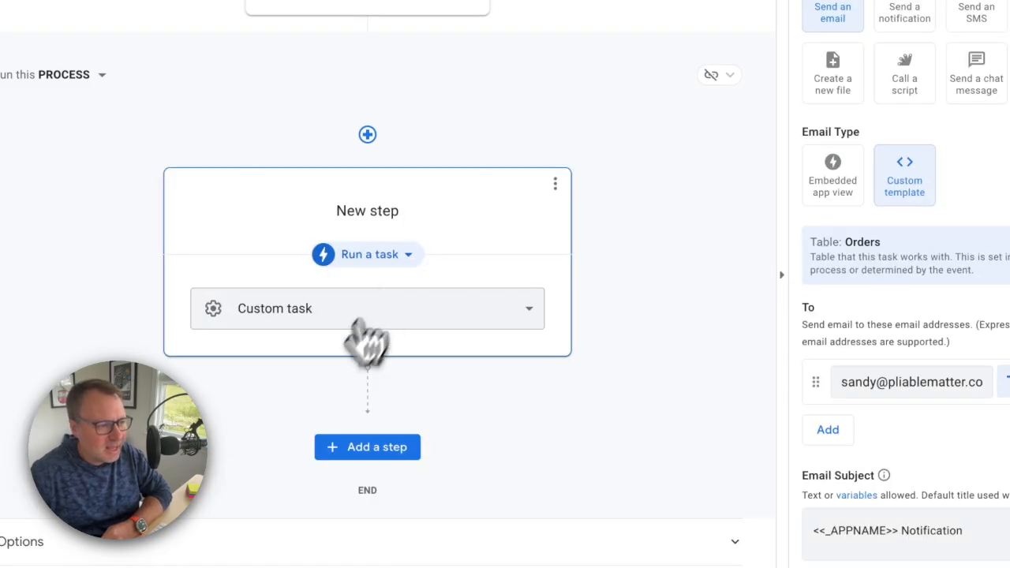
{"action": "left_click", "coordinate": [365, 258]}
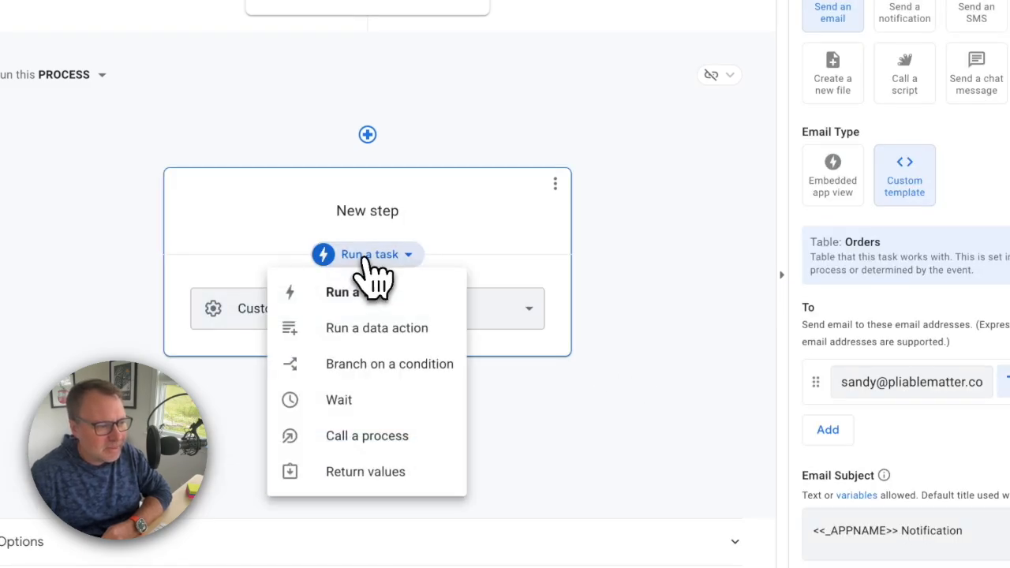
{"action": "left_click", "coordinate": [379, 327]}
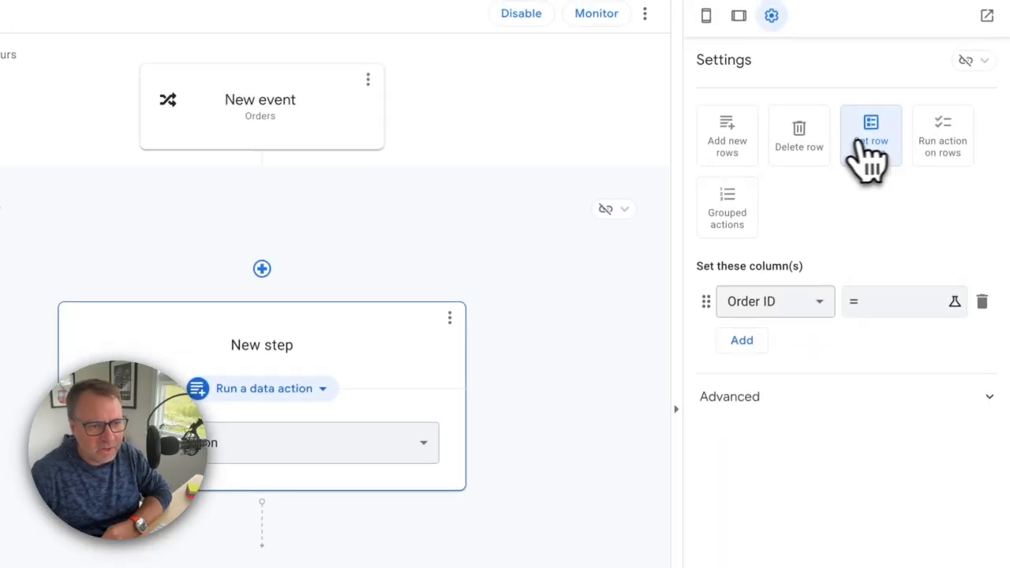
Step: Have the step's set row values action set the Payment Status column to "Ready to Invoice"
{"action": "left_click", "coordinate": [764, 301]}
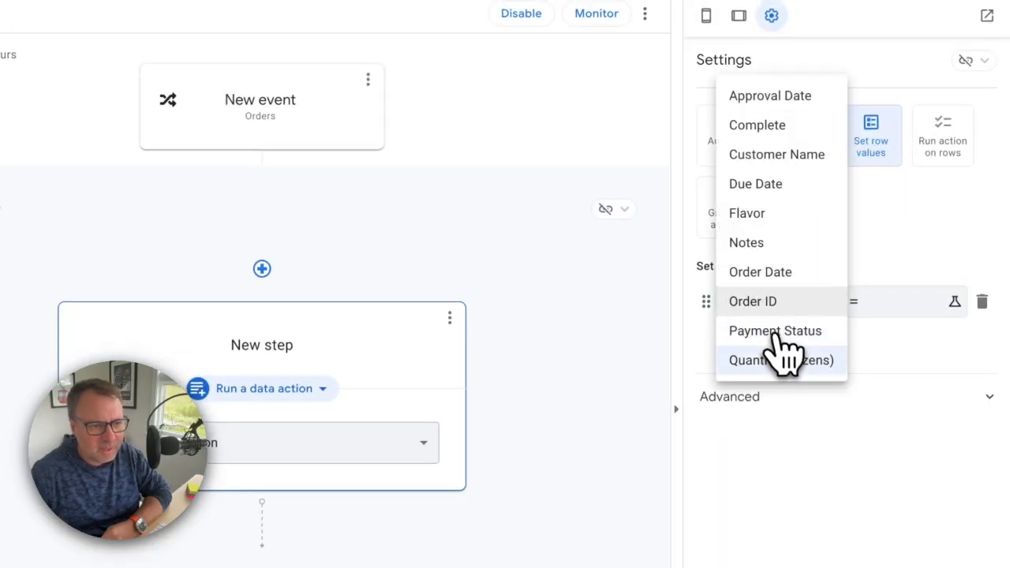
{"action": "left_click", "coordinate": [776, 331]}
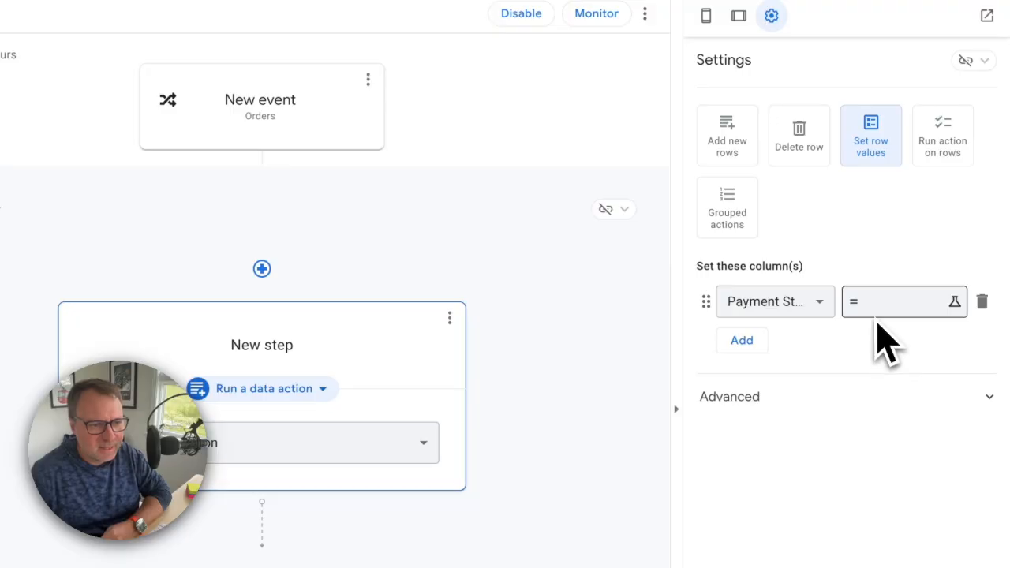
{"action": "left_click", "coordinate": [902, 312]}
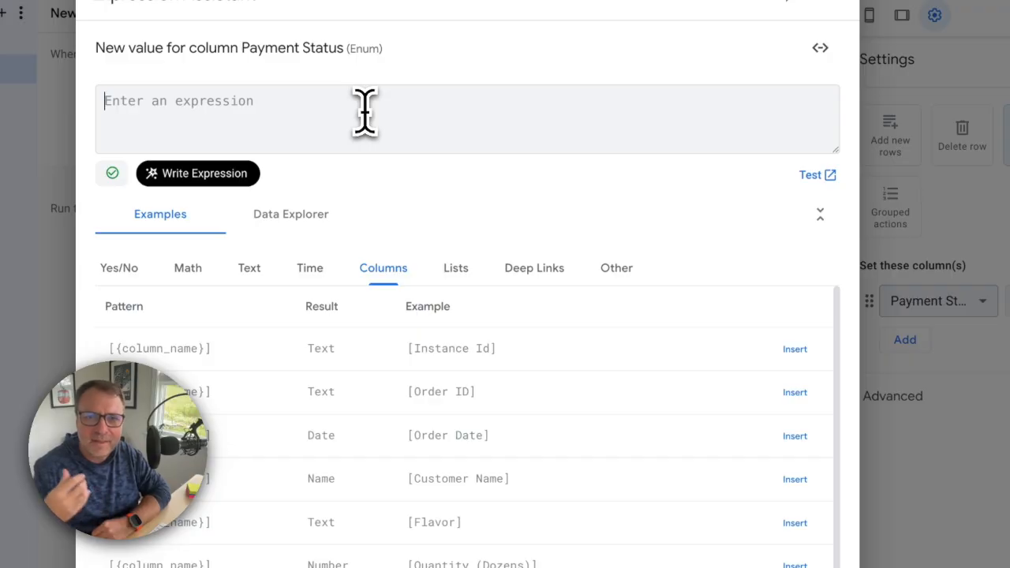
{"action": "type", "text": "\""}
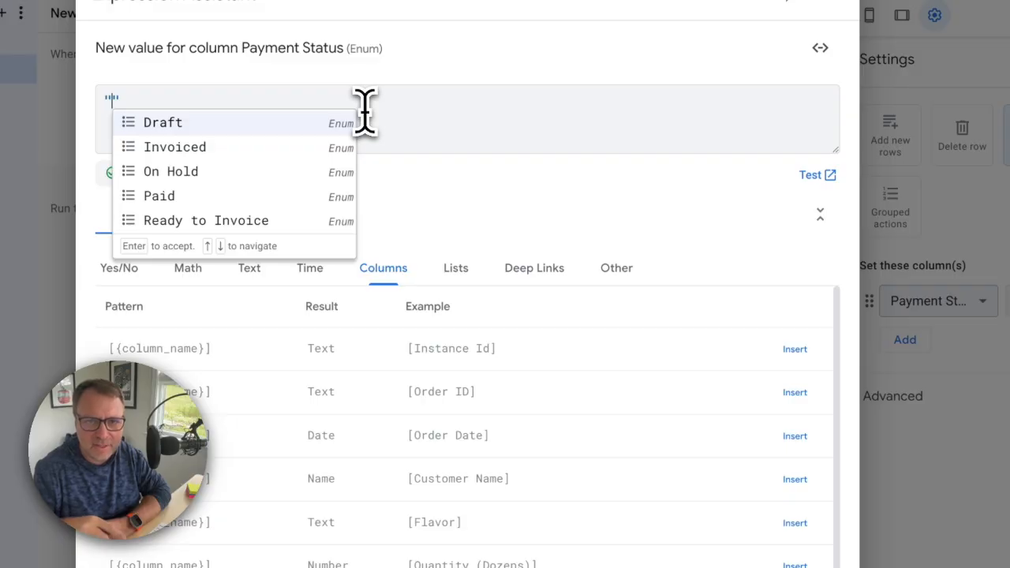
{"action": "key", "text": "Down"}
{"action": "key", "text": "Down"}
{"action": "key", "text": "Down"}
{"action": "key", "text": "Down"}
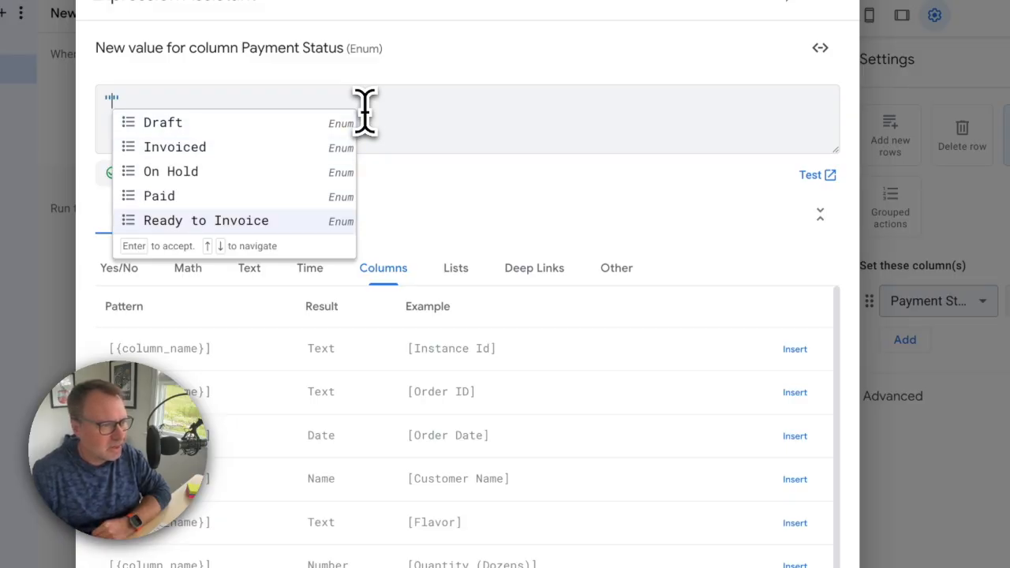
{"action": "key", "text": "Return"}
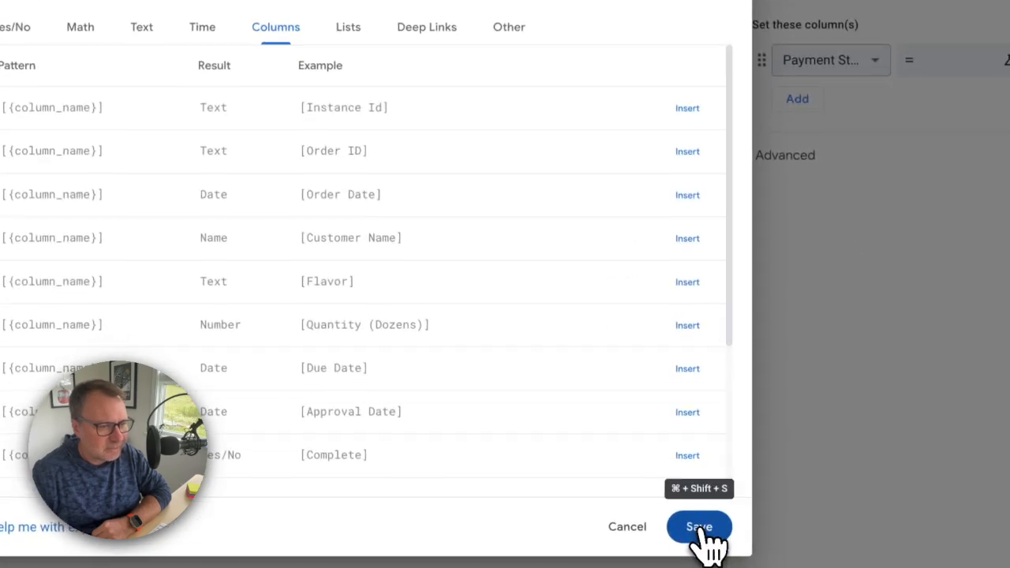
{"action": "left_click", "coordinate": [699, 528]}
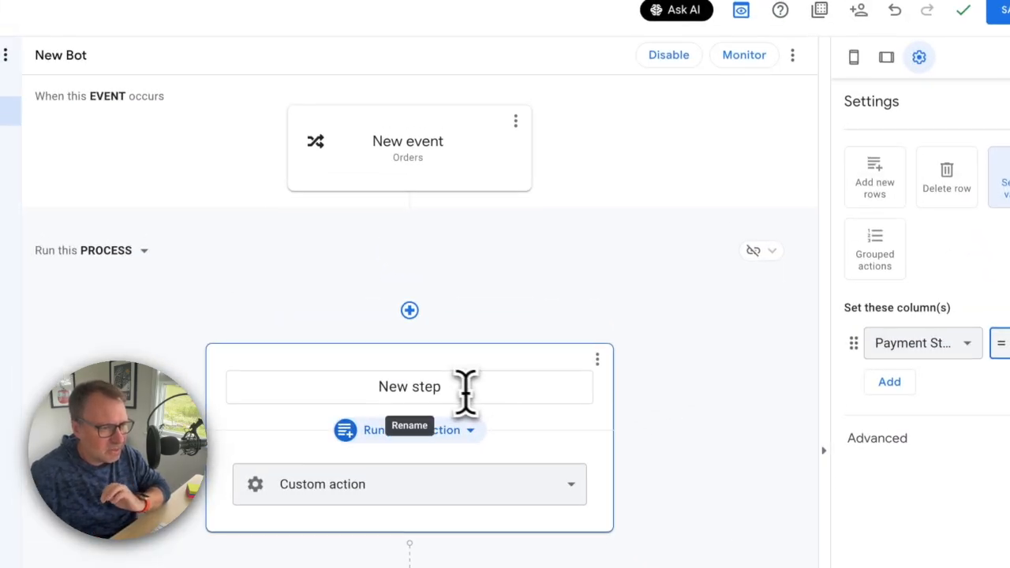
Step: Rename the process step as Set Ready To Invoice and the event as Approval Date Set
{"action": "left_click", "coordinate": [396, 388]}
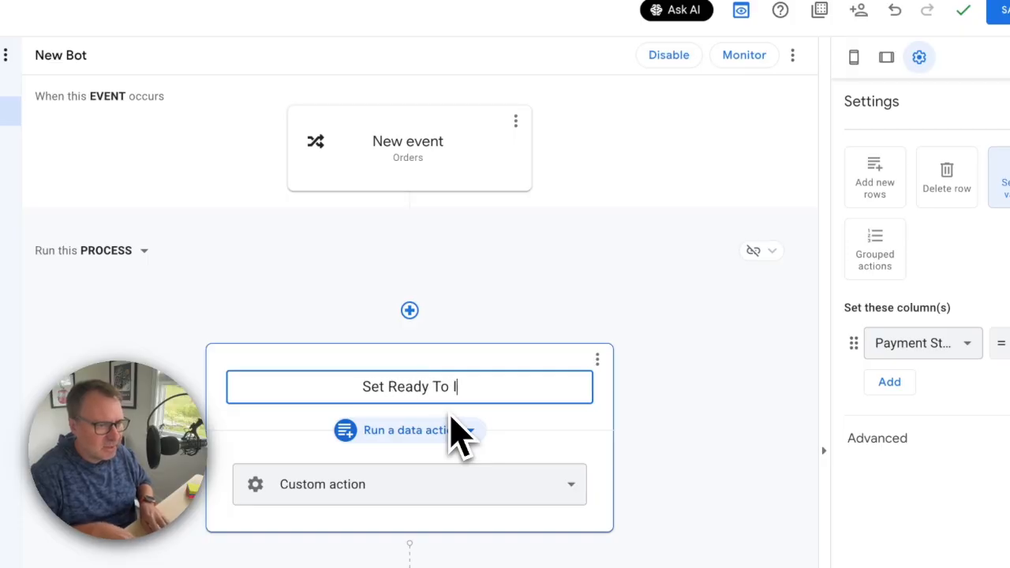
{"action": "left_click", "coordinate": [418, 150]}
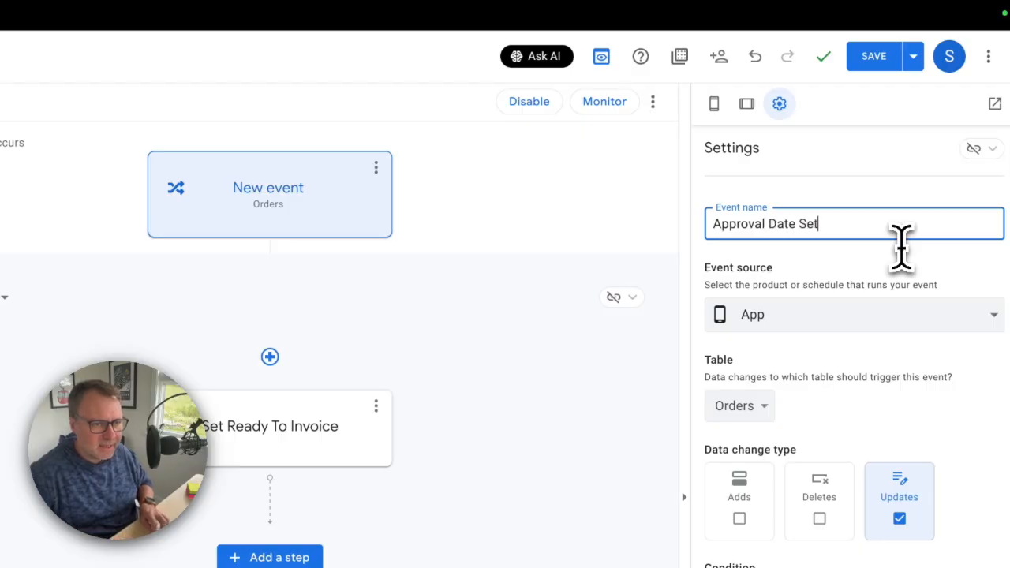
{"action": "key", "text": "Return"}
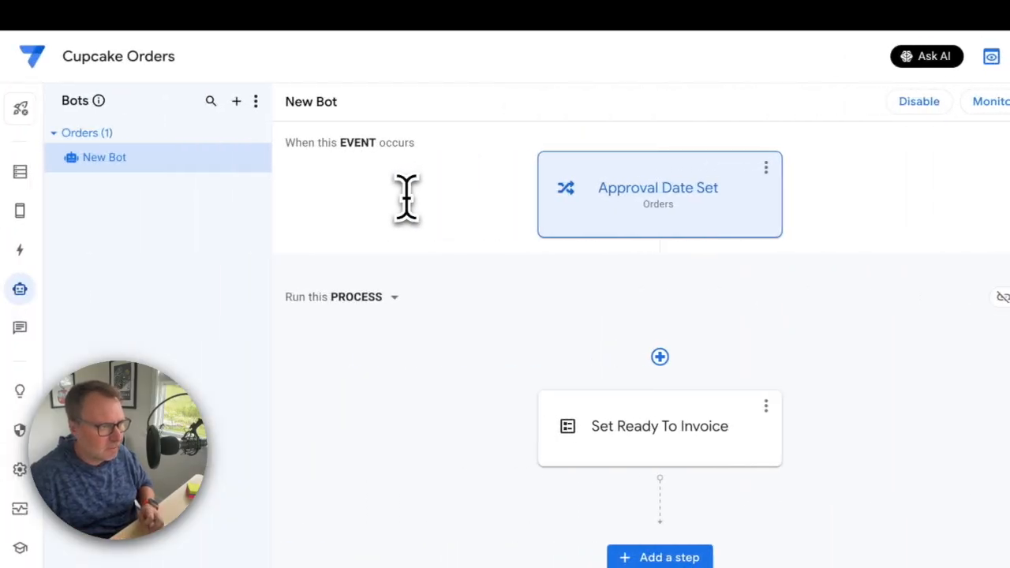
Step: Rename the bot as Order Ready To Invoice and save the app
{"action": "left_click", "coordinate": [265, 157]}
{"action": "left_click", "coordinate": [281, 177]}
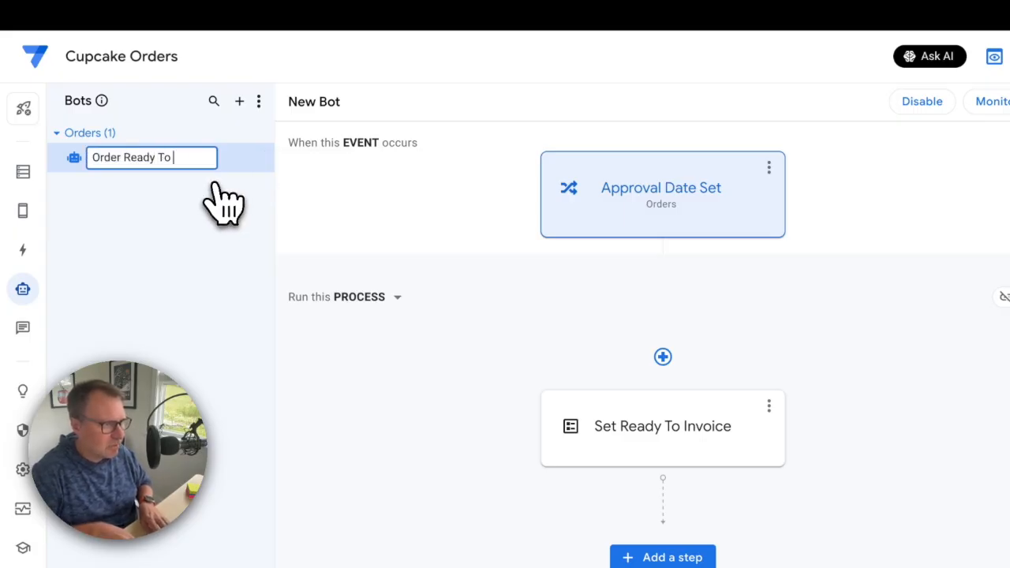
{"action": "key", "text": "Return"}
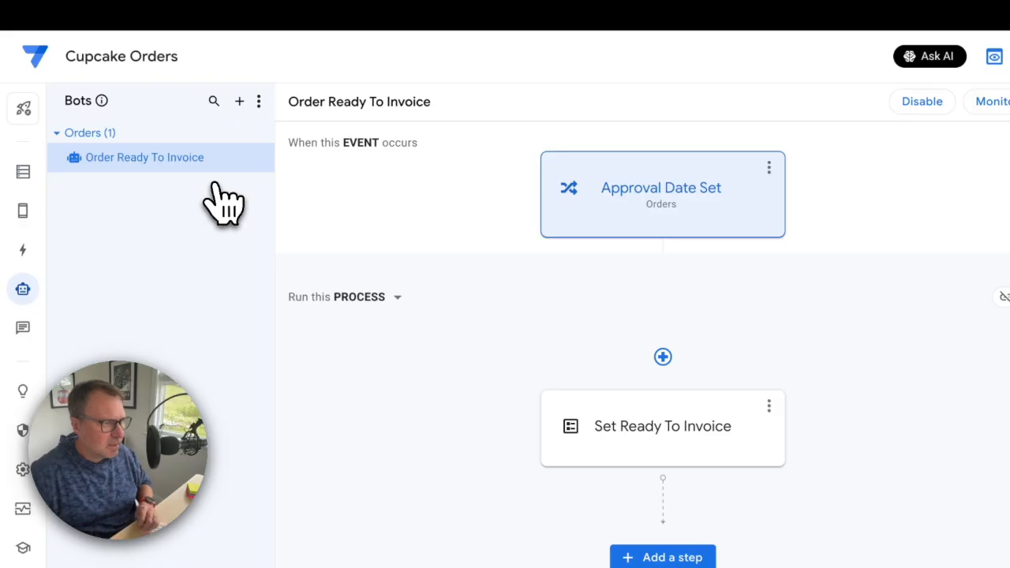
{"action": "left_click", "coordinate": [870, 62]}
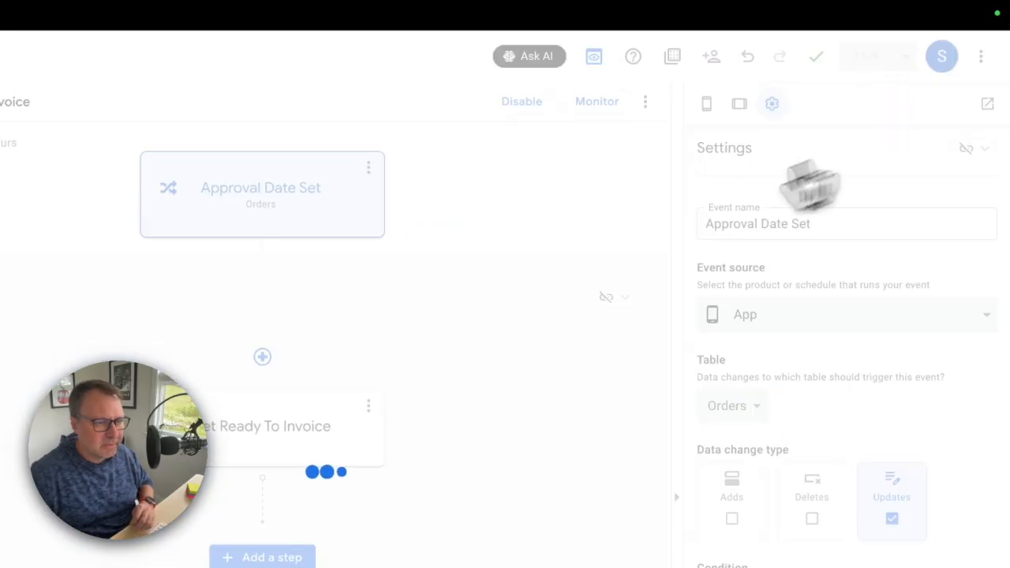
Step: Return to the app's data and open the 8-dozen Strawberry order from the order list in the app preview
{"action": "left_click", "coordinate": [17, 173]}
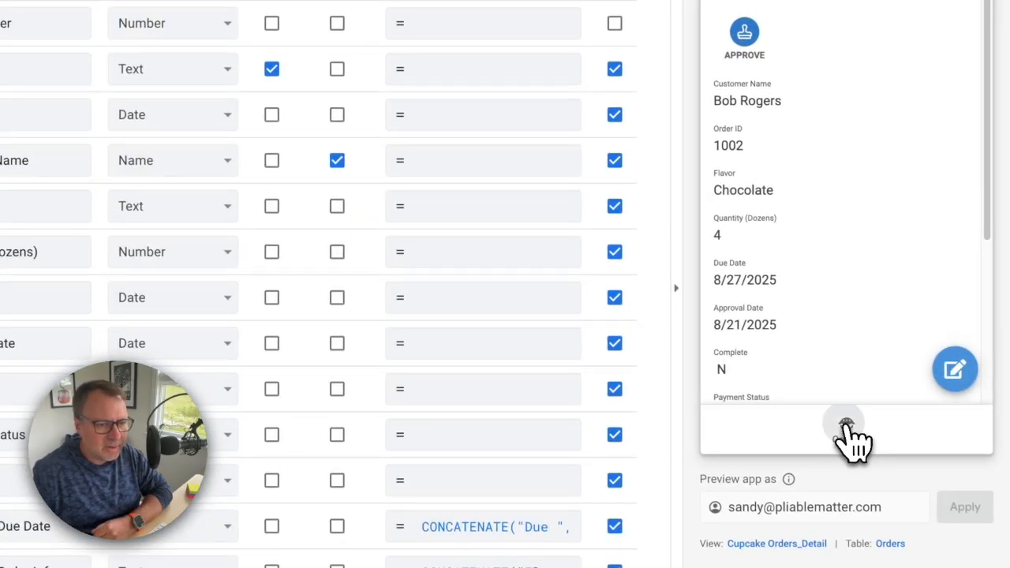
{"action": "left_click", "coordinate": [845, 425]}
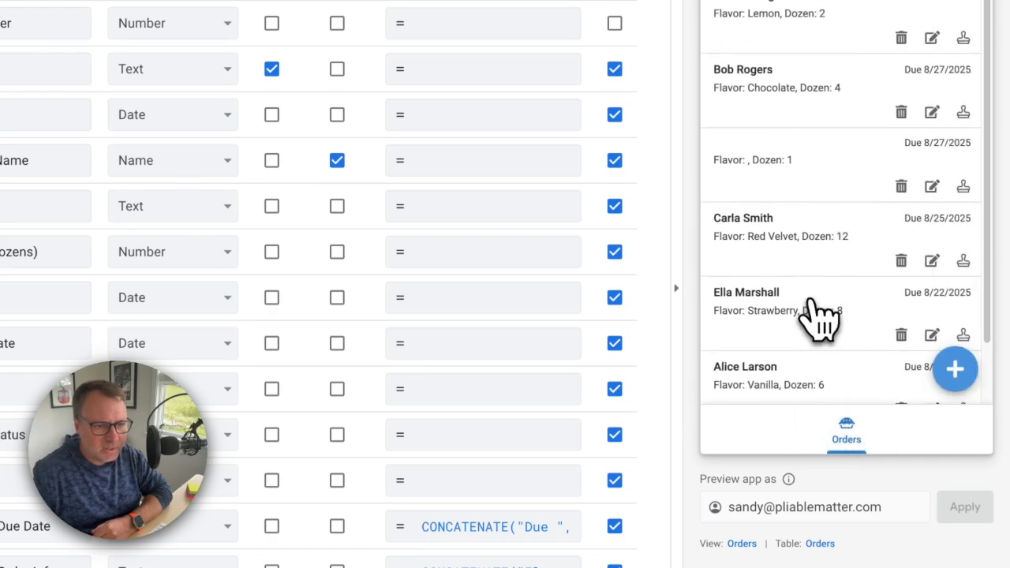
{"action": "scroll", "coordinate": [813, 320], "scroll_direction": "down", "scroll_amount": 1}
{"action": "left_click", "coordinate": [785, 262]}
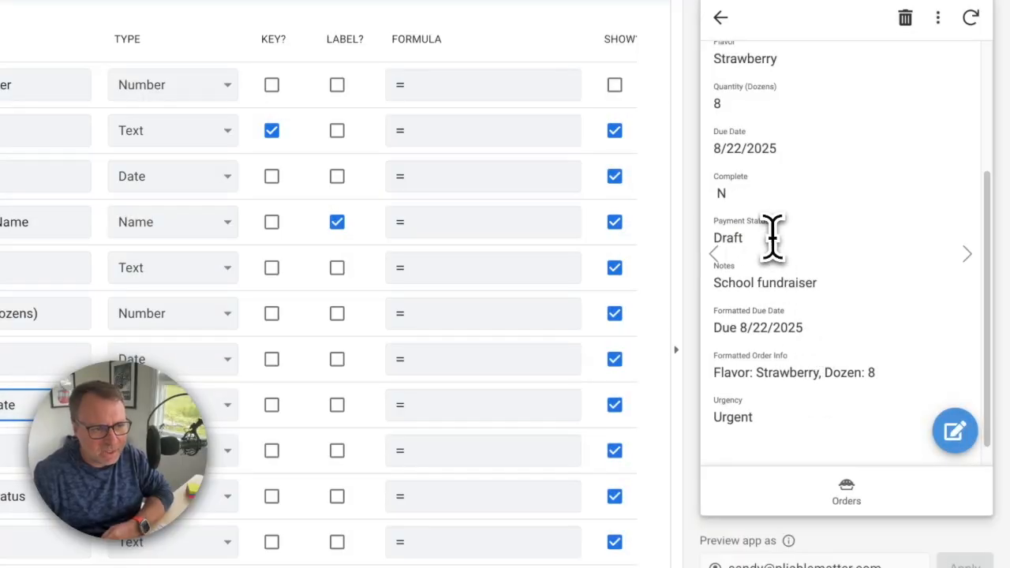
Step: Approve the Strawberry order in the preview and check its Payment Status
{"action": "scroll", "coordinate": [771, 236], "scroll_direction": "up", "scroll_amount": 3}
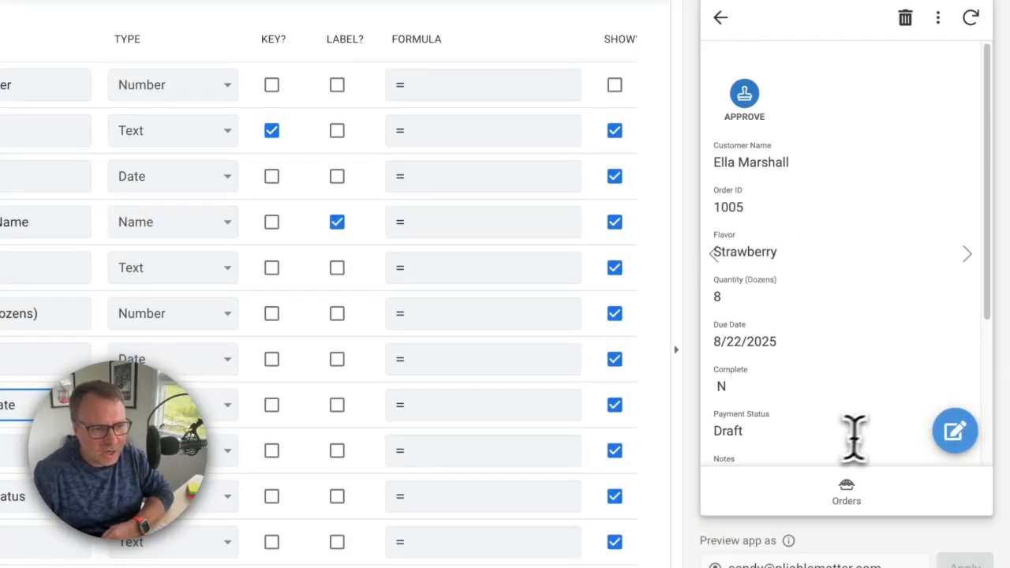
{"action": "left_click", "coordinate": [745, 99]}
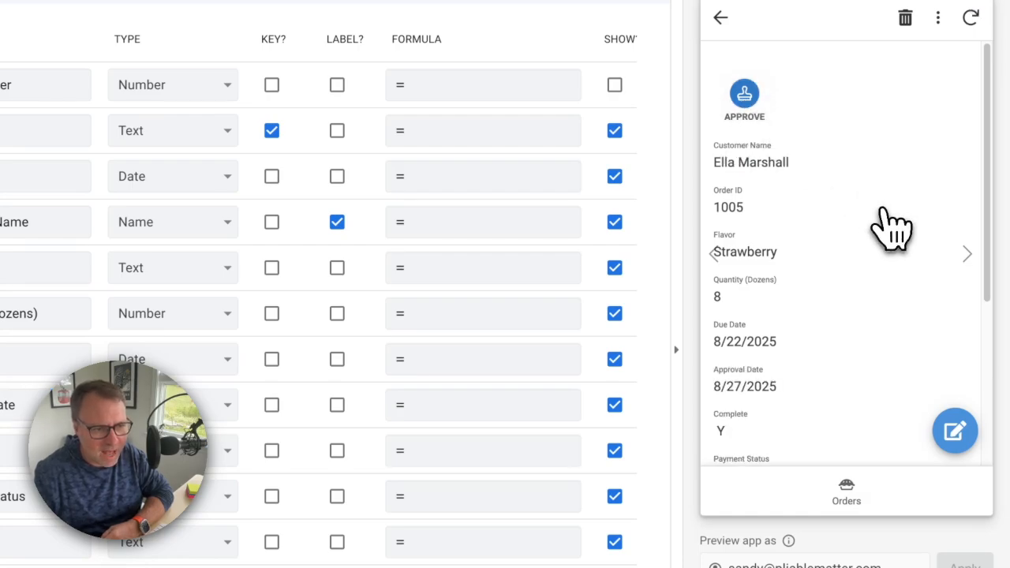
{"action": "scroll", "coordinate": [891, 228], "scroll_direction": "down", "scroll_amount": 4}
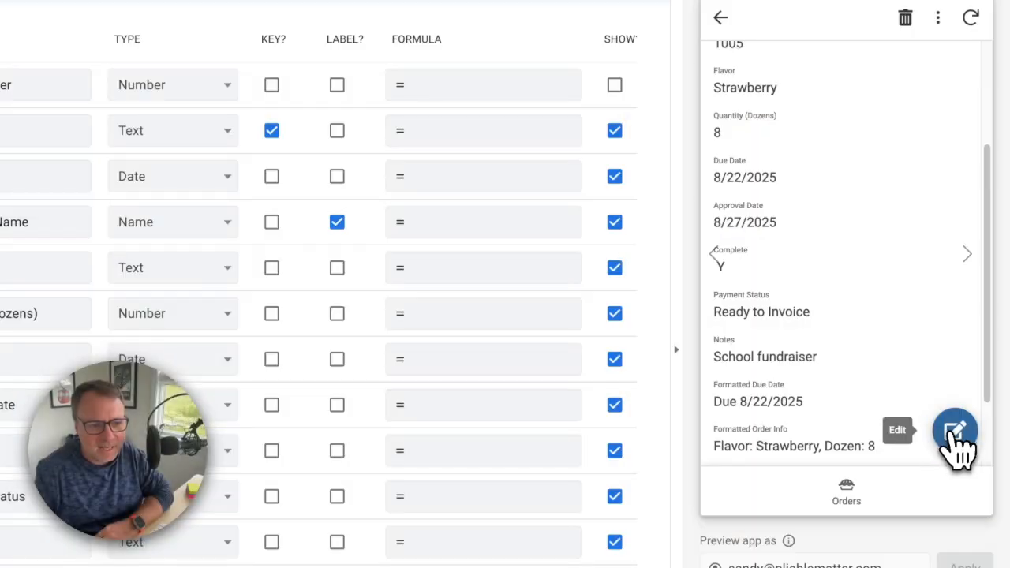
Step: Edit the Strawberry order, set its Payment Status to Invoiced, and save the record
{"action": "left_click", "coordinate": [948, 435]}
{"action": "scroll", "coordinate": [956, 412], "scroll_direction": "down", "scroll_amount": 3}
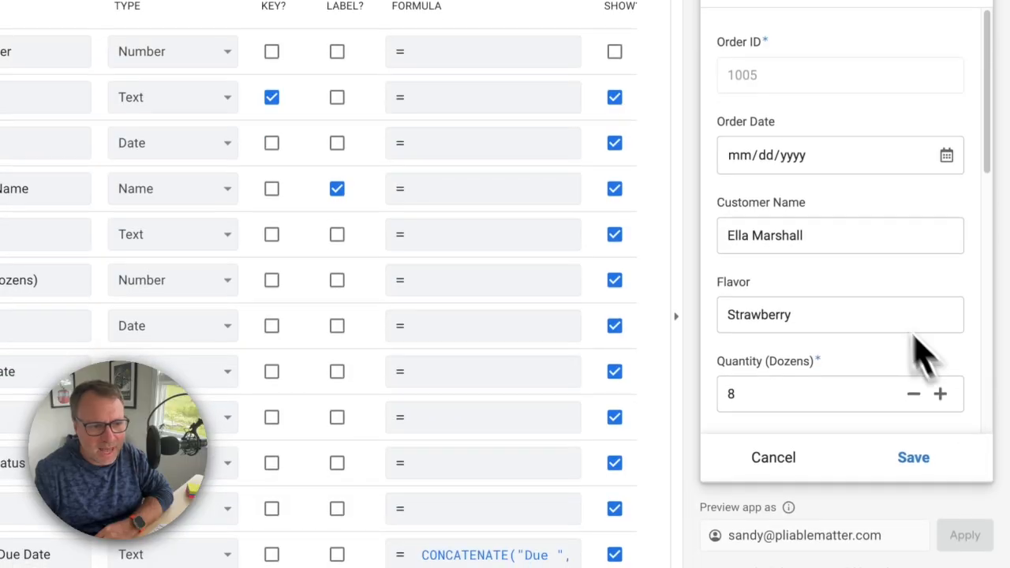
{"action": "scroll", "coordinate": [864, 323], "scroll_direction": "down", "scroll_amount": 5}
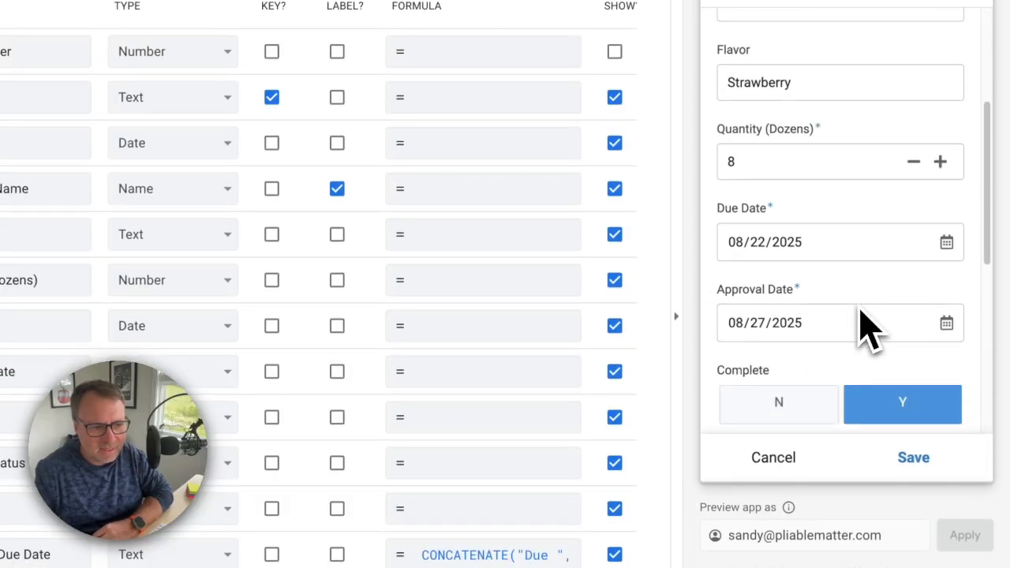
{"action": "left_click", "coordinate": [803, 241]}
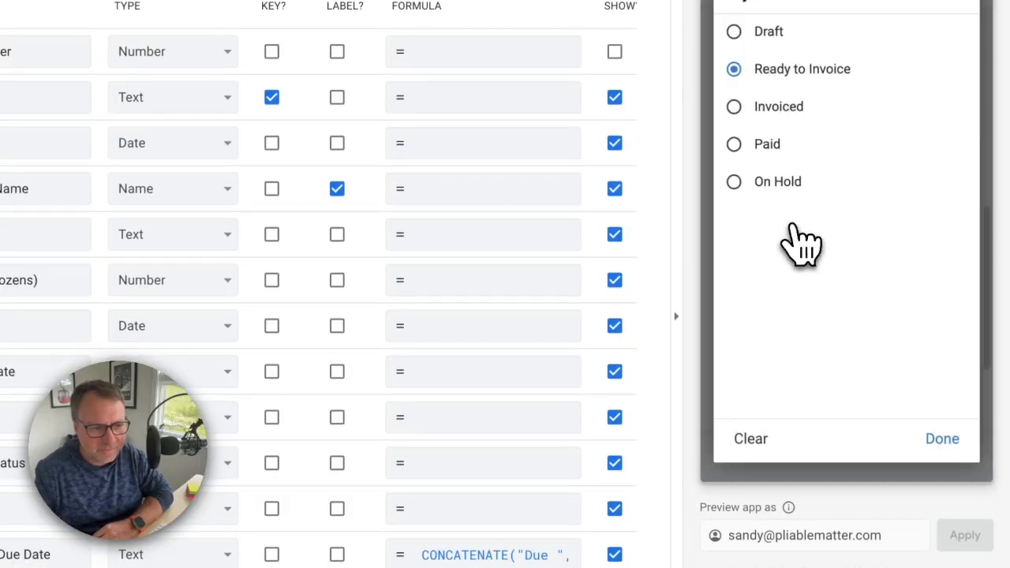
{"action": "left_click", "coordinate": [780, 107]}
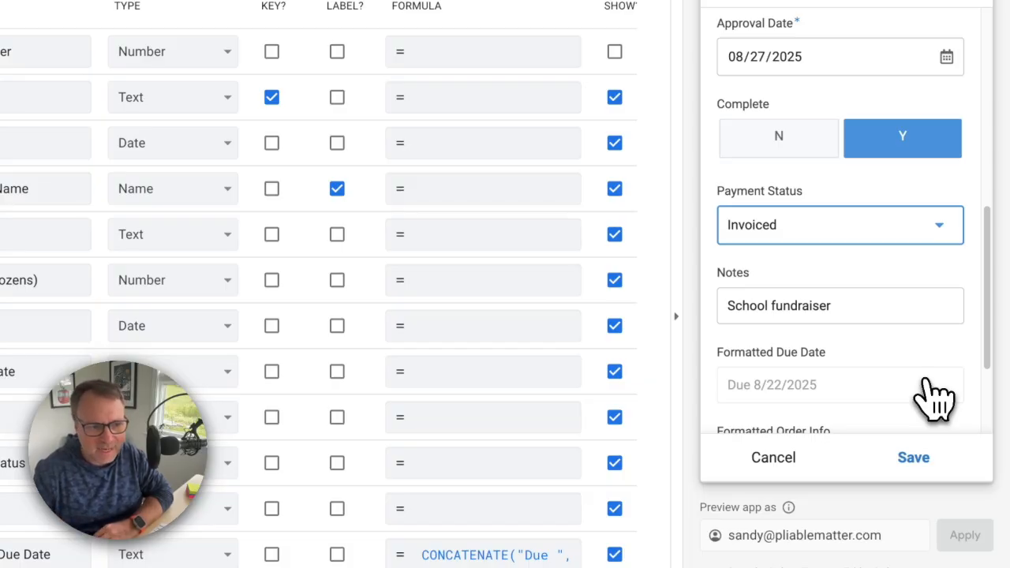
{"action": "left_click", "coordinate": [903, 462]}
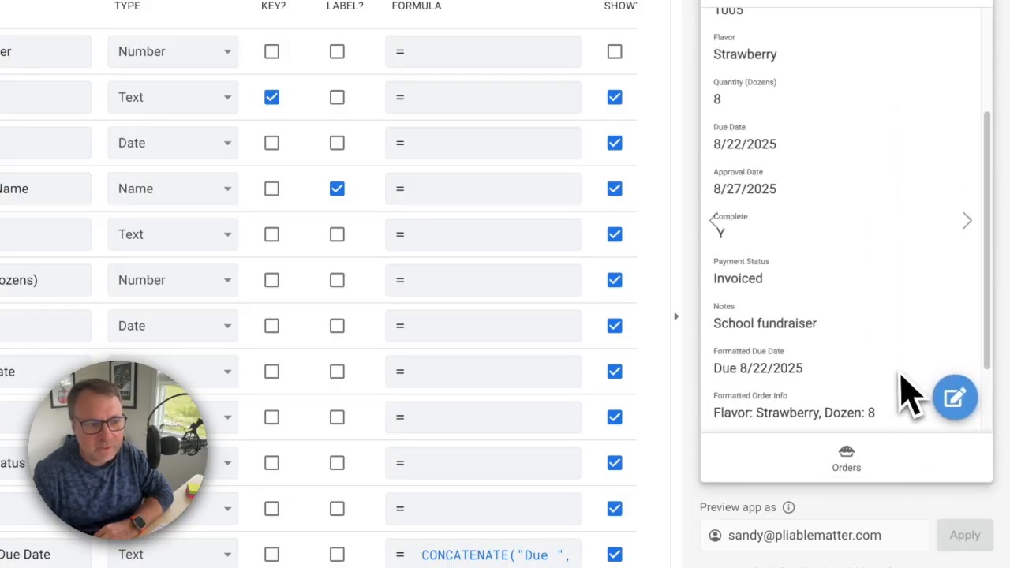